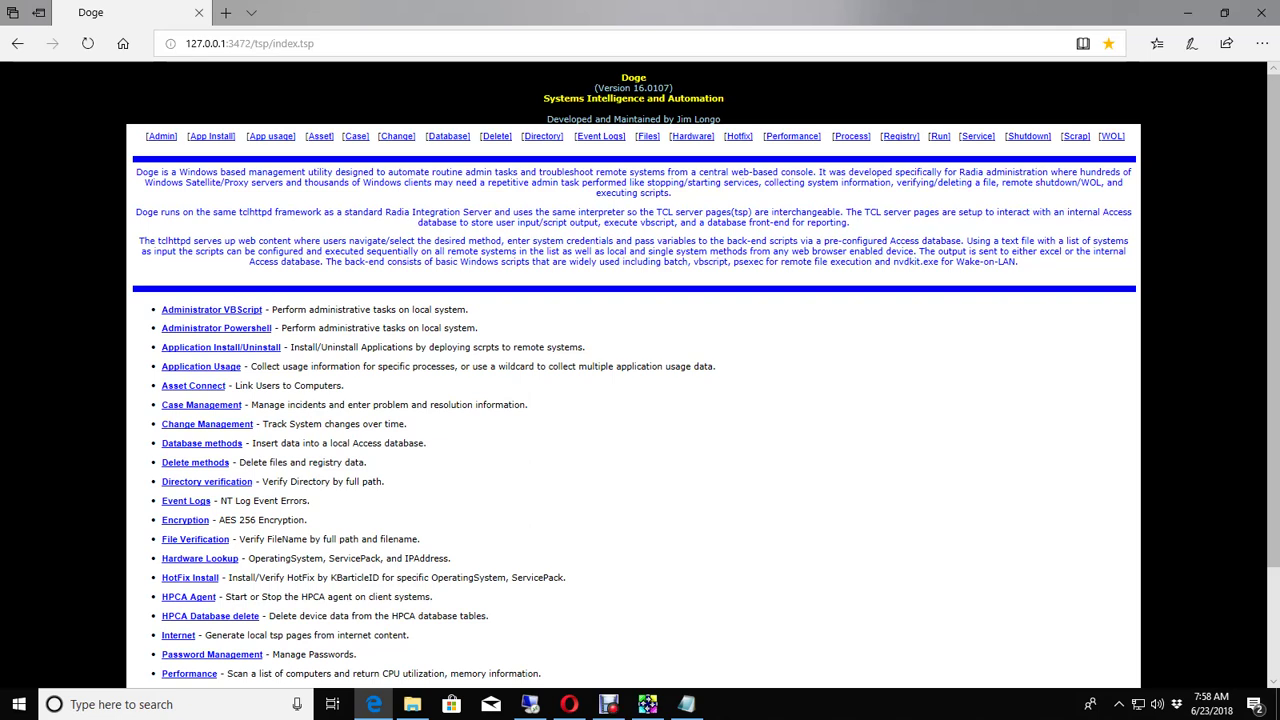
Step: On the remote PC, try deleting DataStore.edb, retry twice, cancel the file-in-use warning, then show Services
click(608, 704)
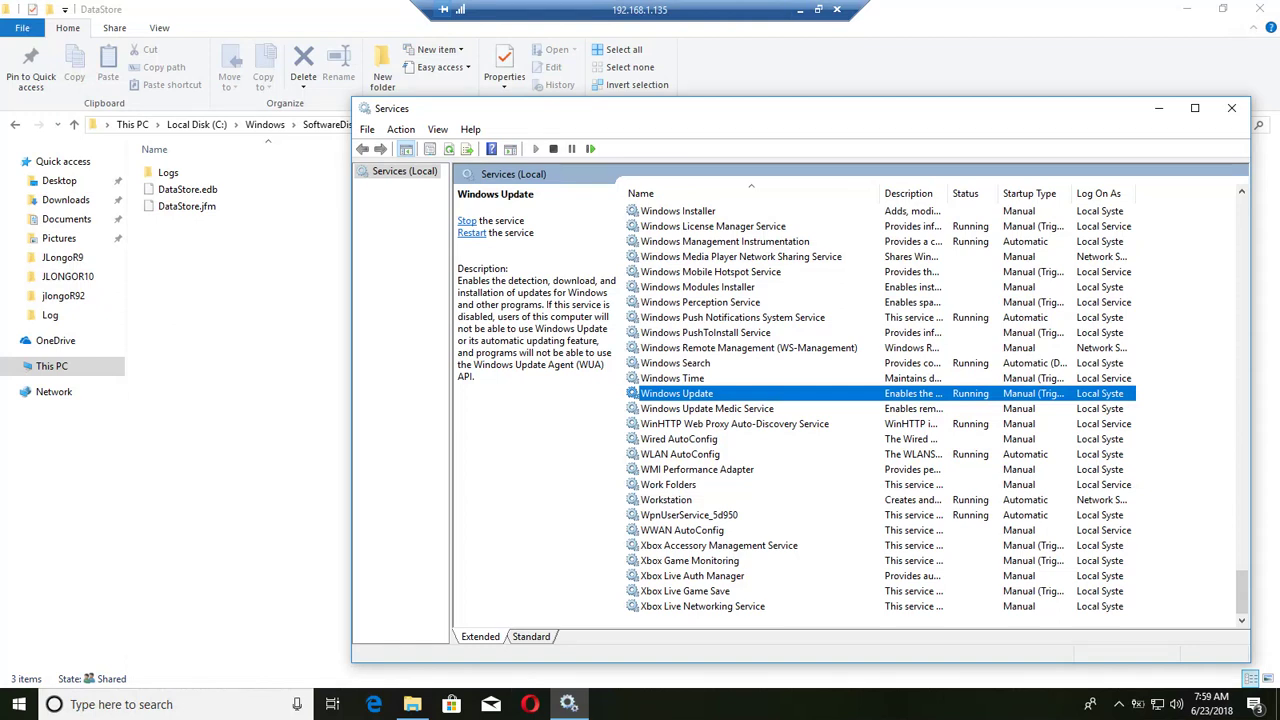
right_click(200, 189)
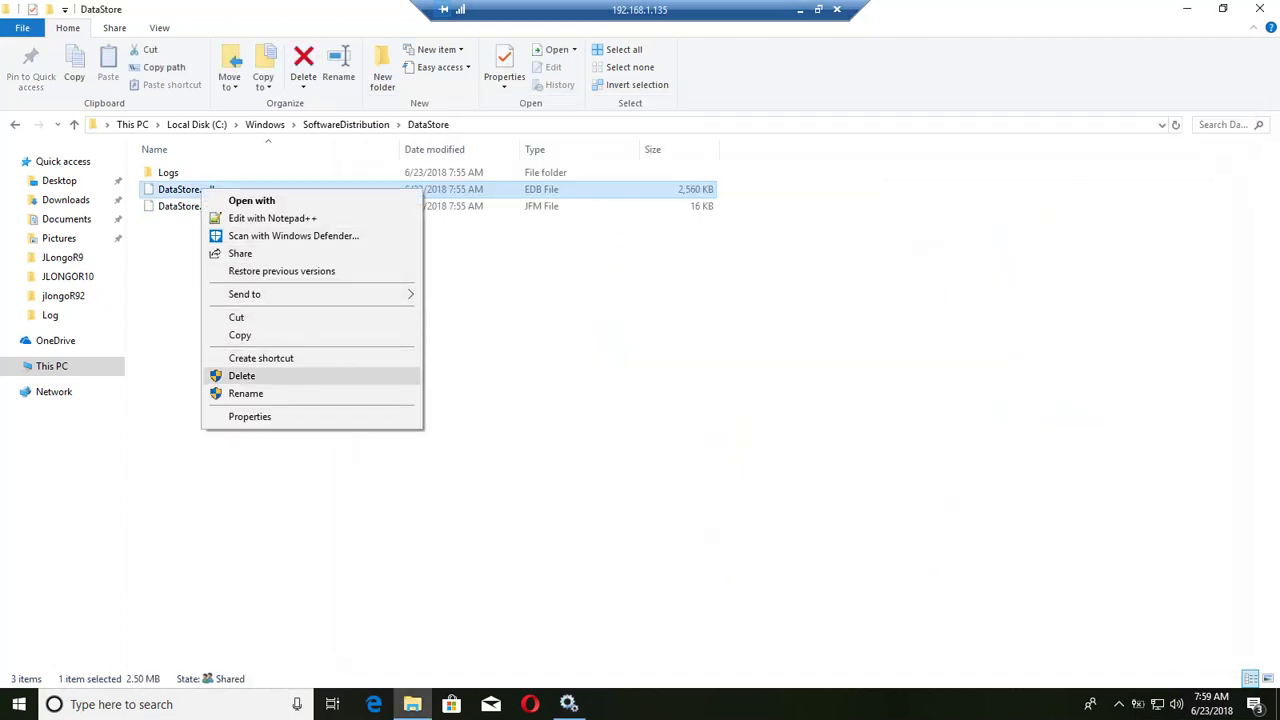
click(241, 375)
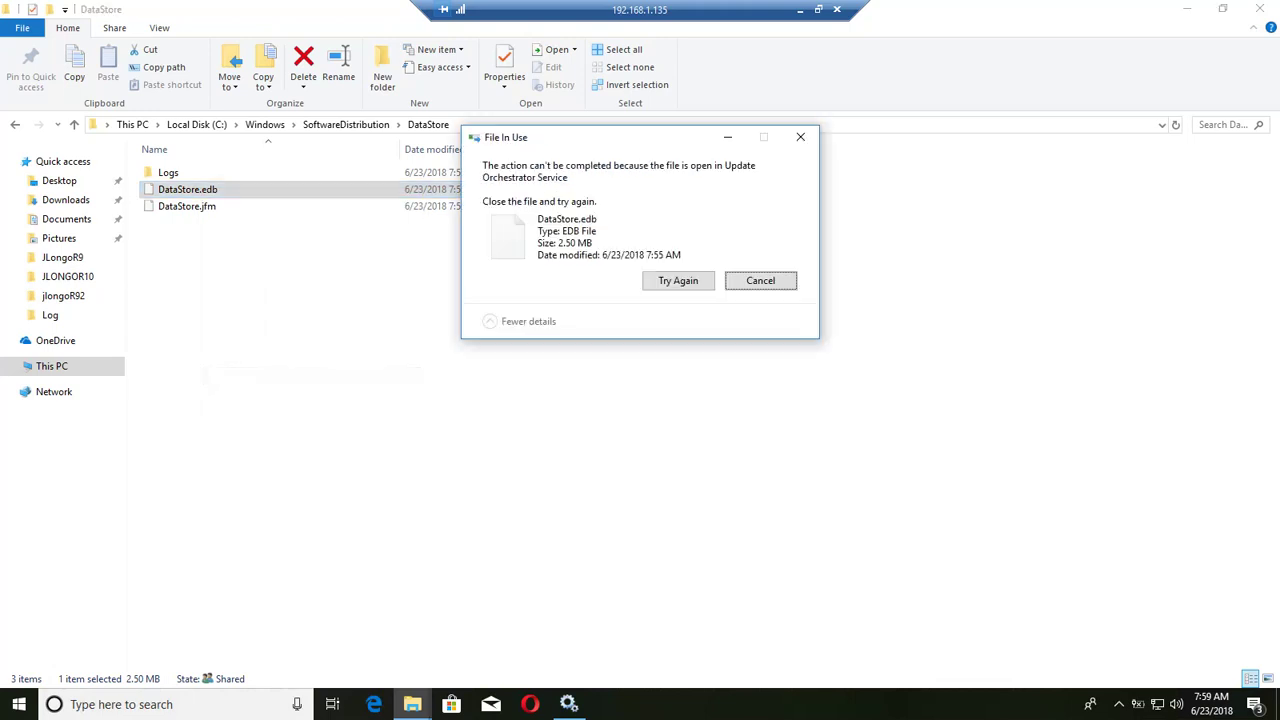
click(678, 280)
click(678, 280)
key(Escape)
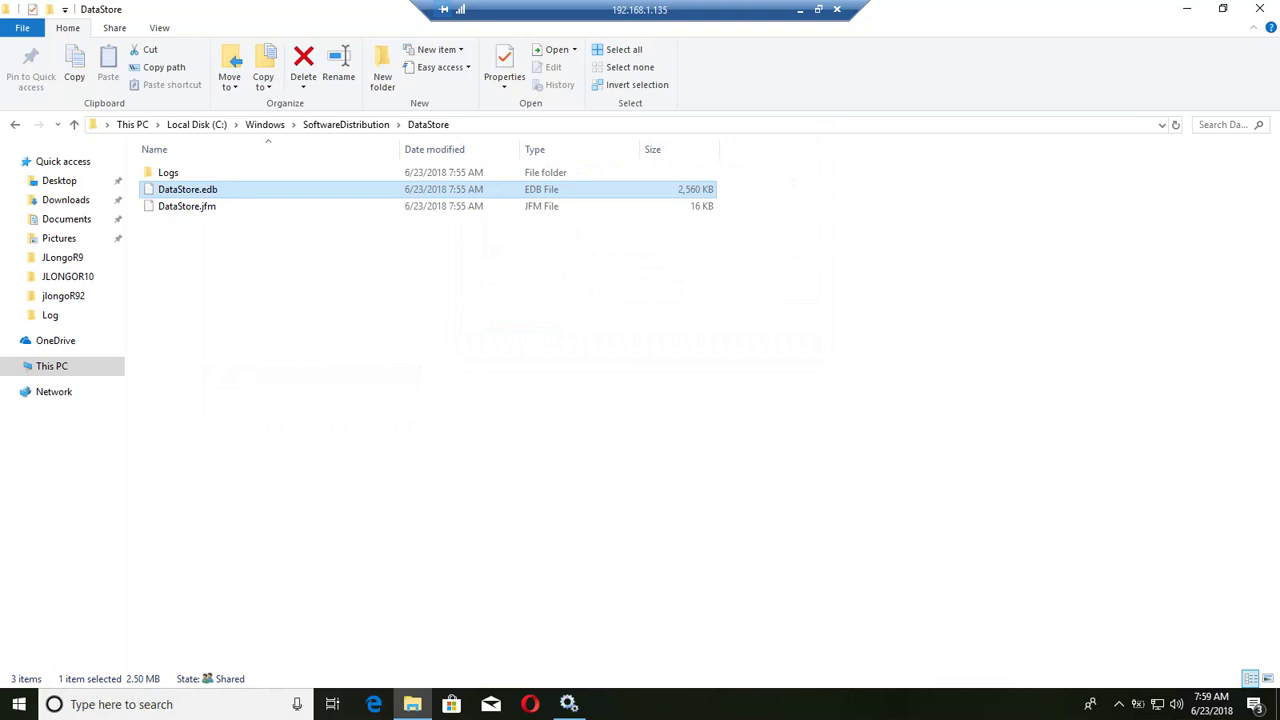
click(569, 704)
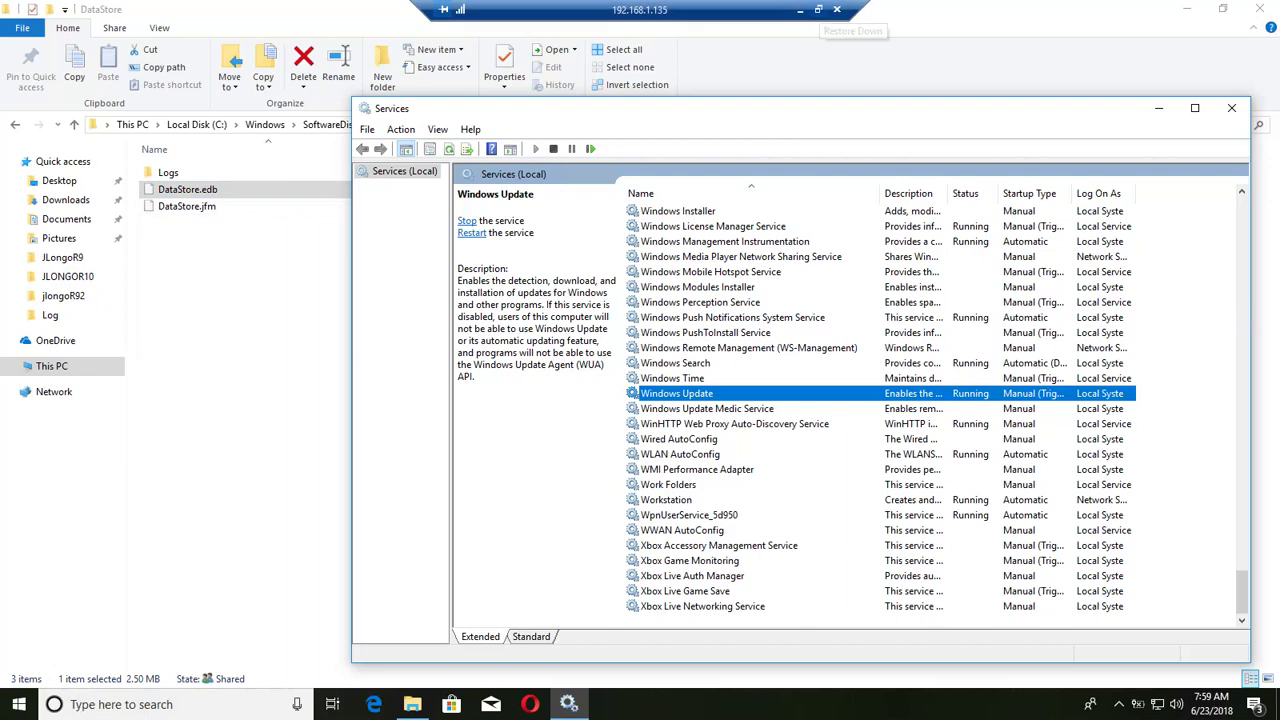
Step: Open Doge's Service methods and check that computers.txt lists only 192.168.1.135
click(800, 9)
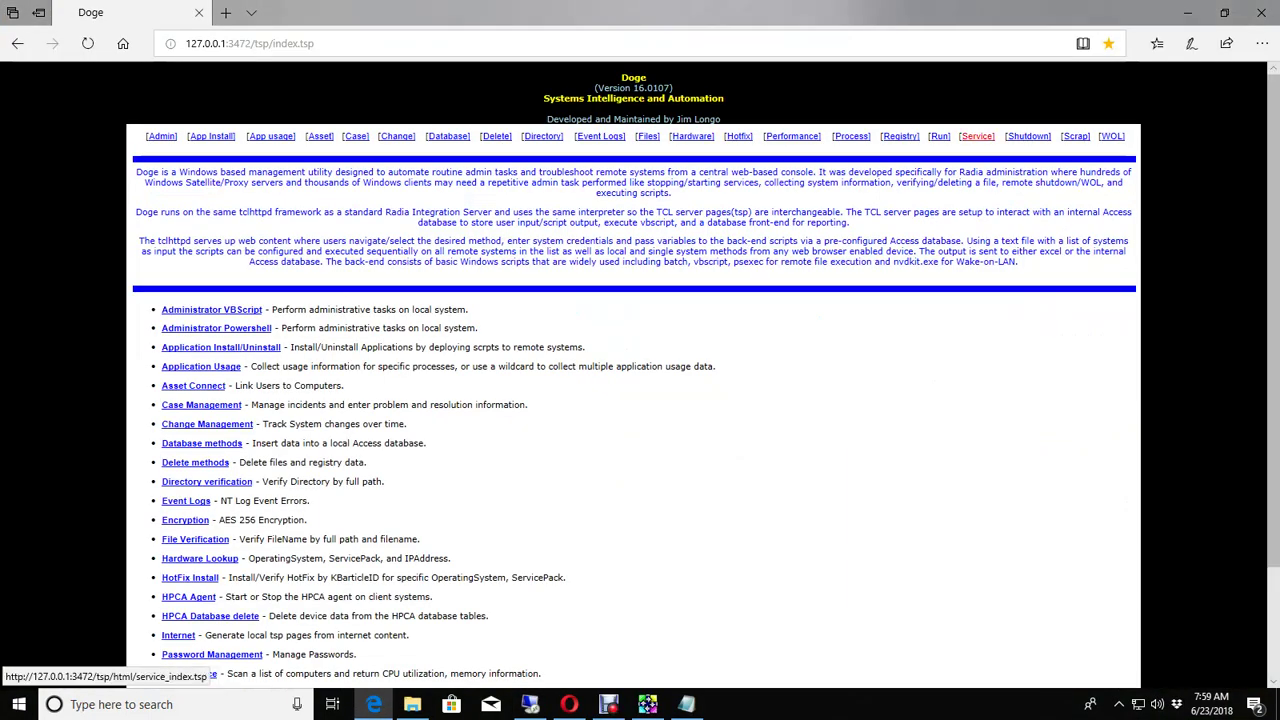
click(976, 136)
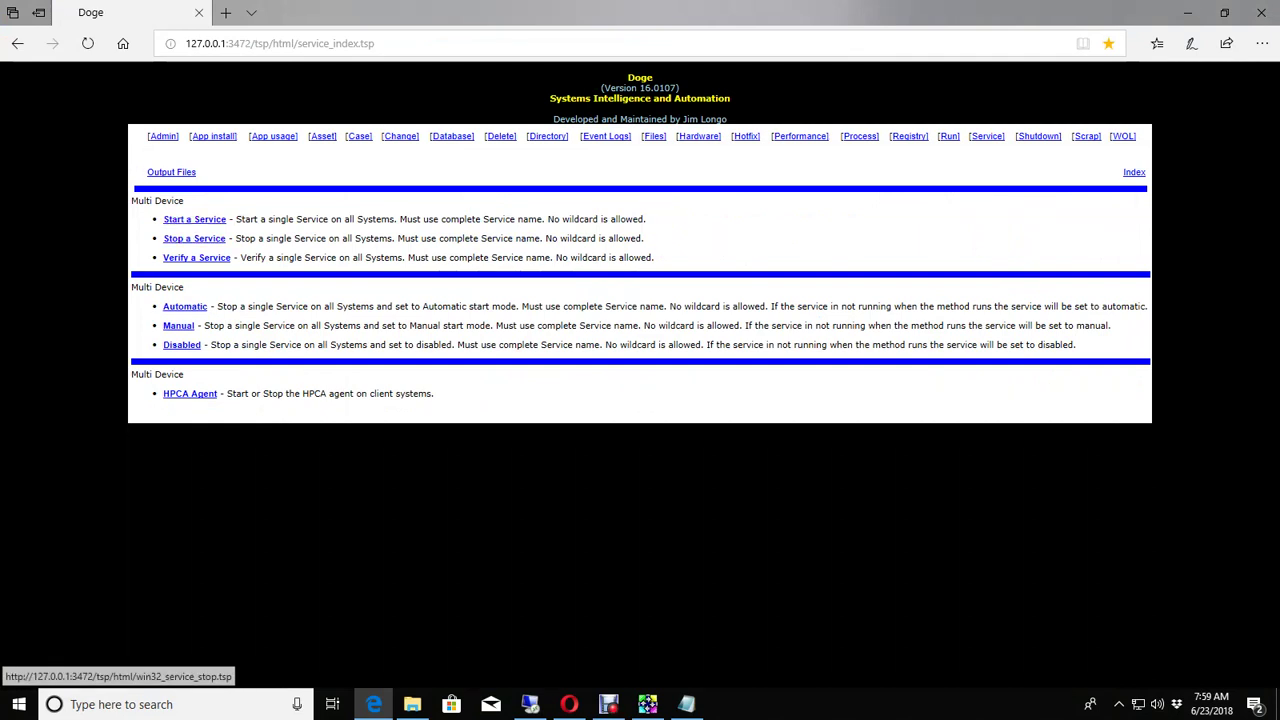
click(686, 704)
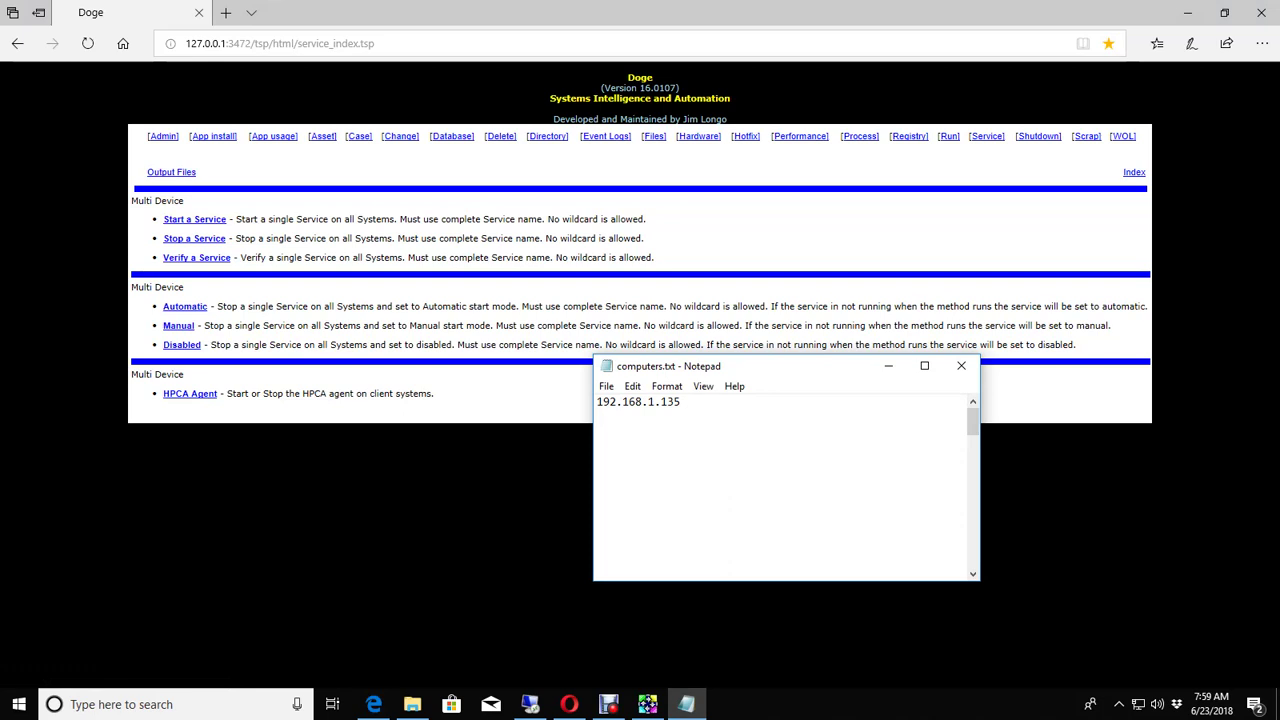
key(ctrl+a)
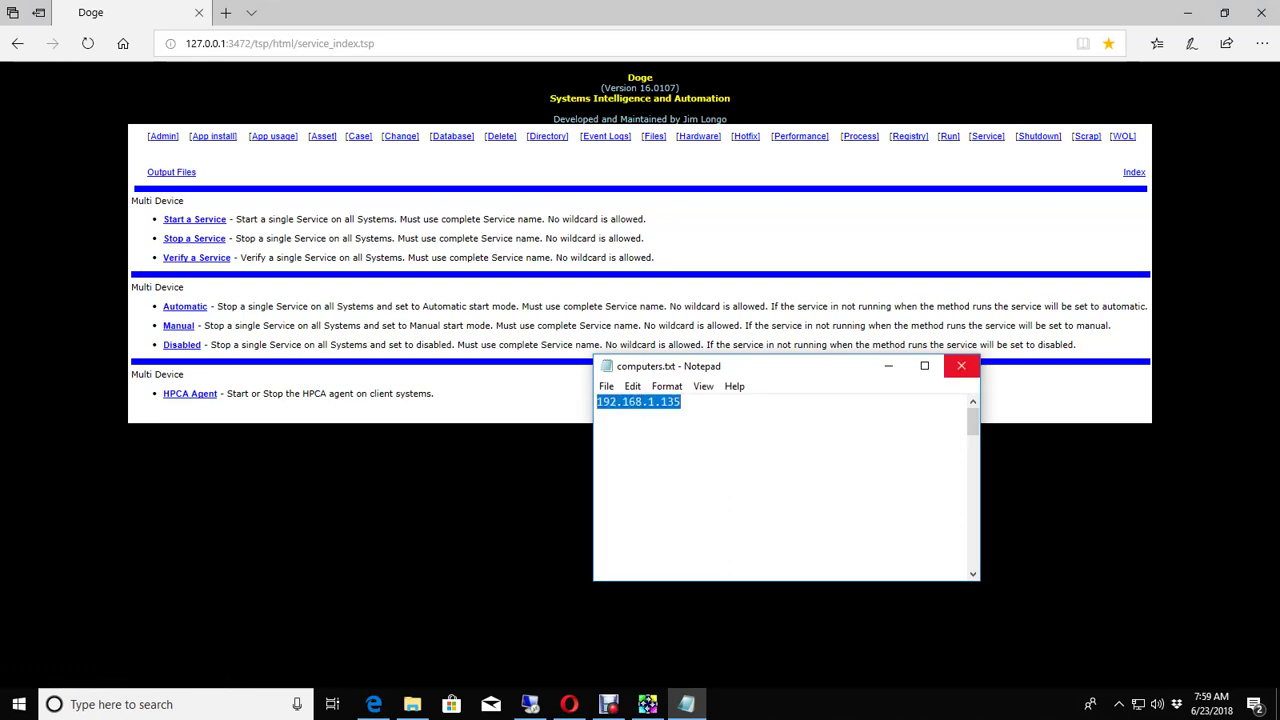
key(alt+F4)
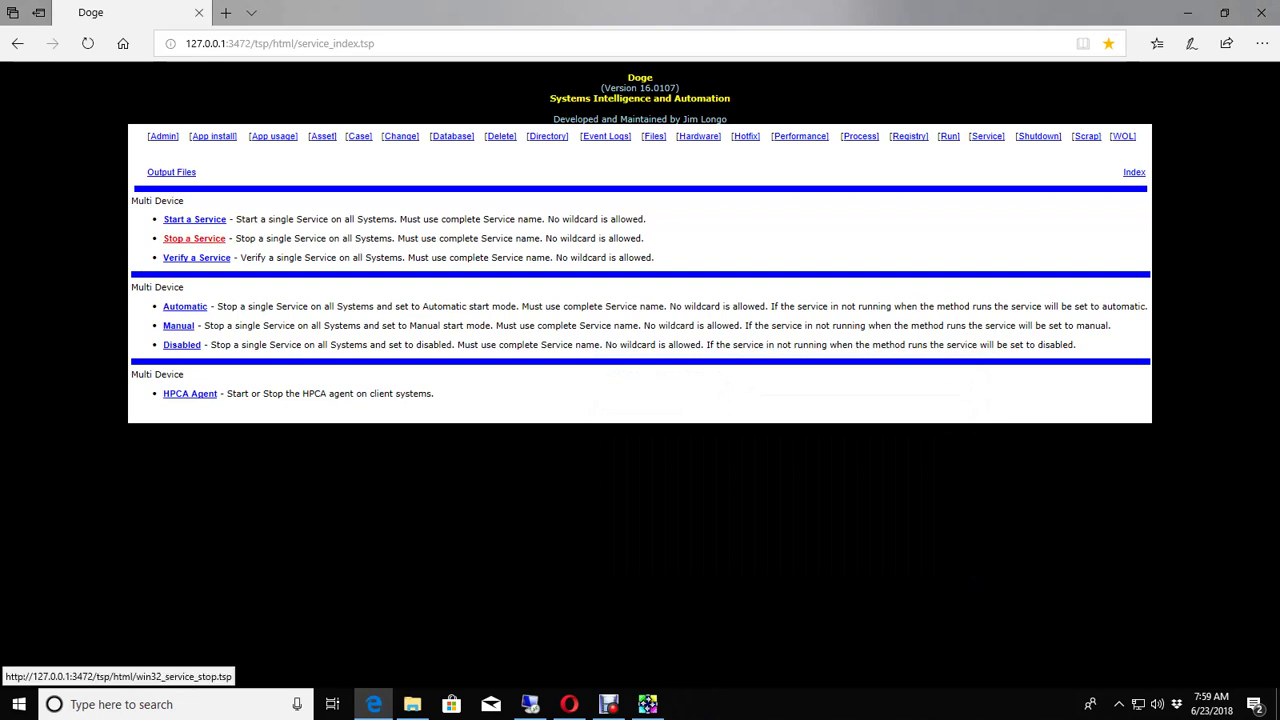
Step: Run Stop a Service for wuauserv, entering the administrator's username and password
click(194, 238)
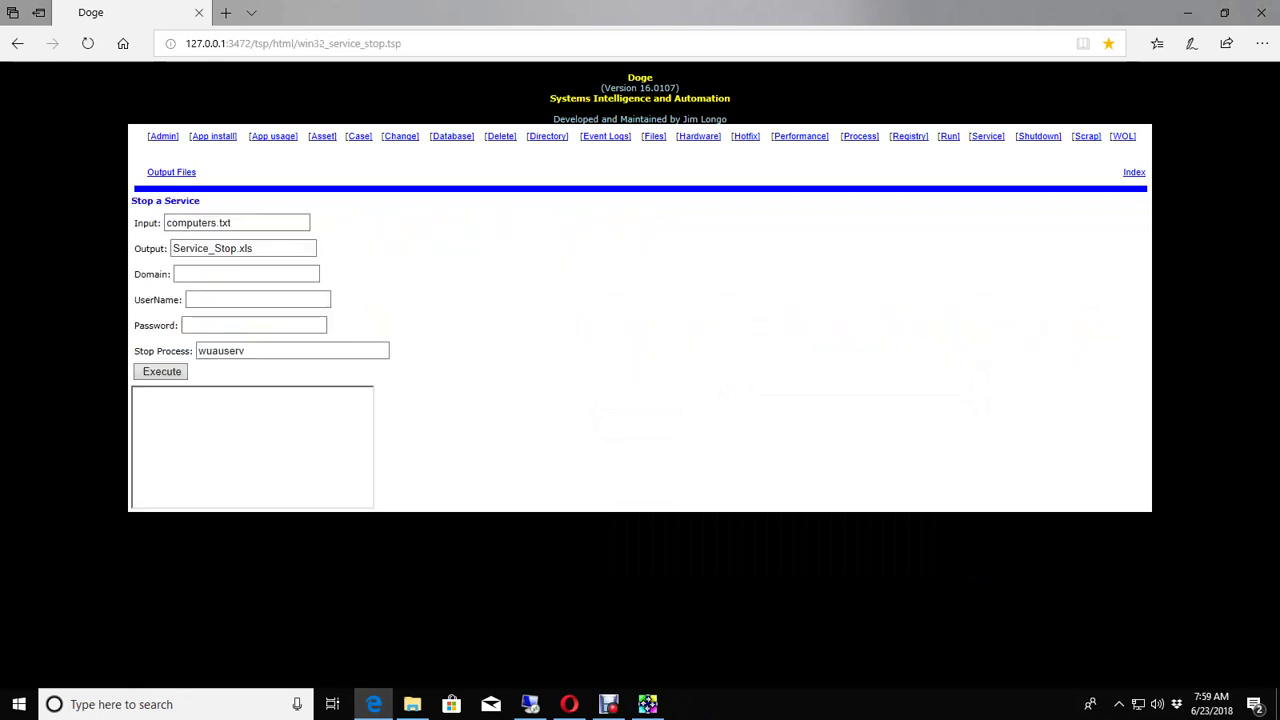
key(Tab)
key(Tab)
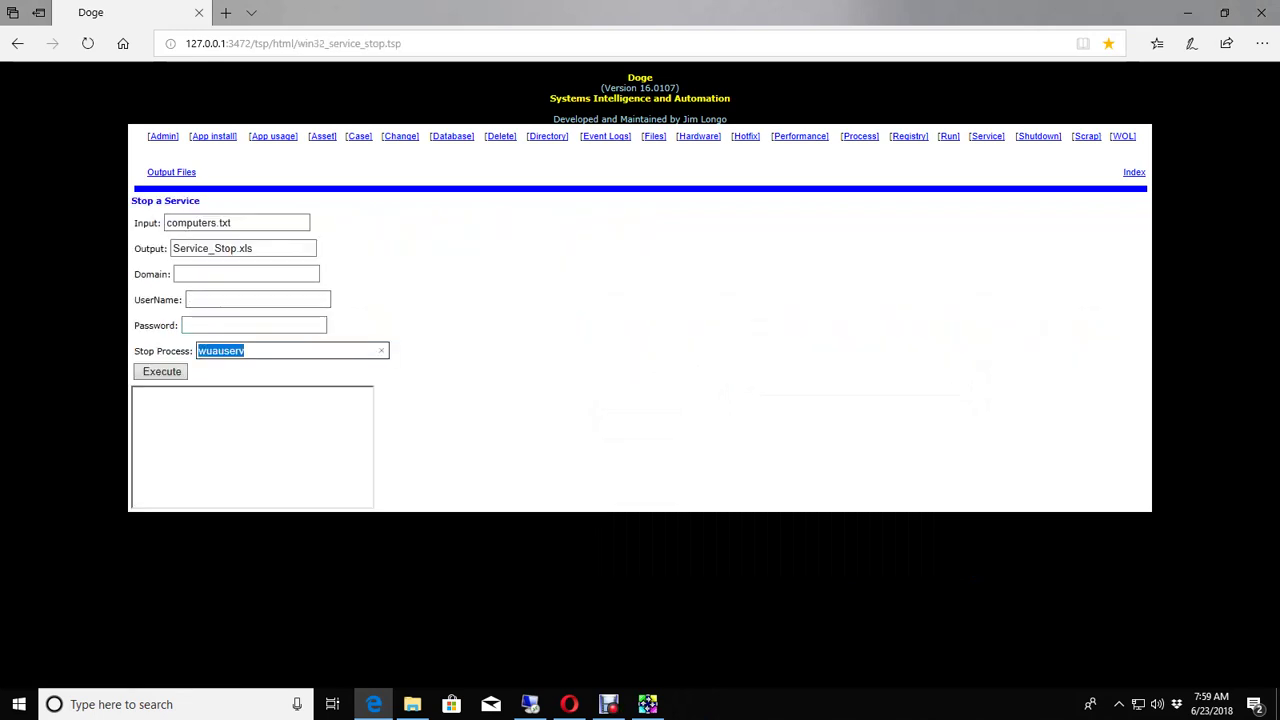
click(258, 299)
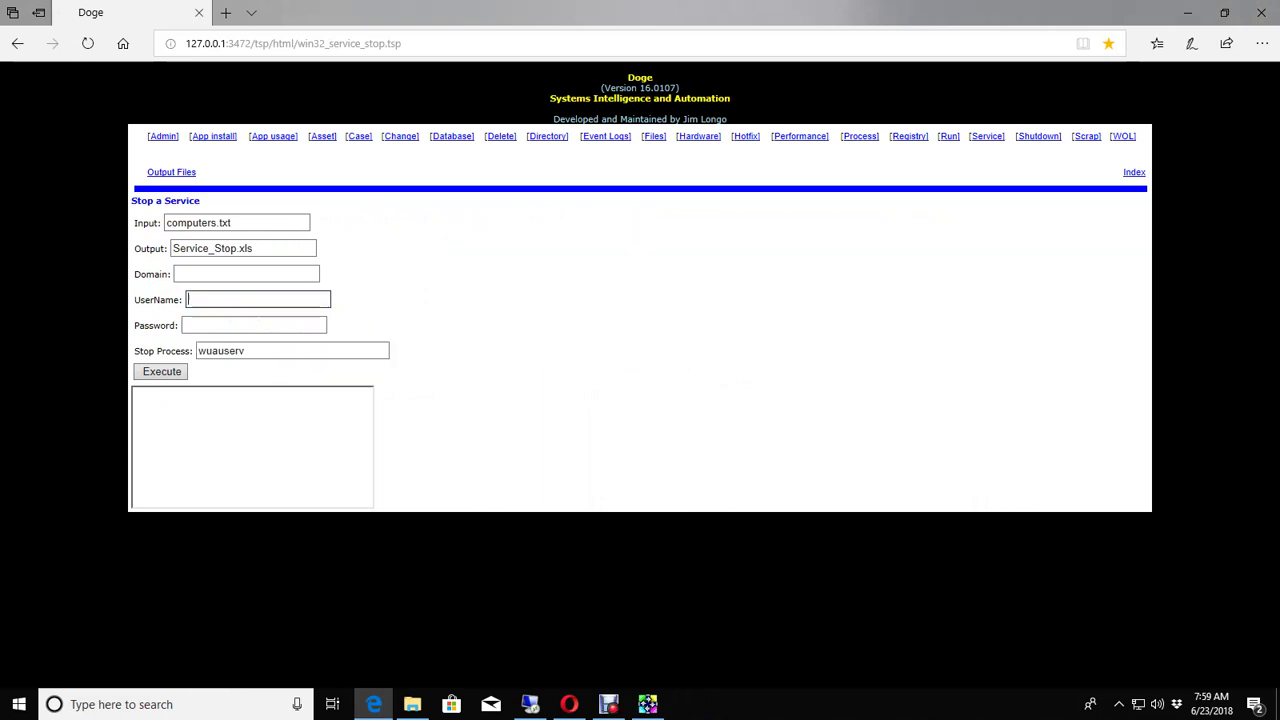
key(Tab)
text(*********)
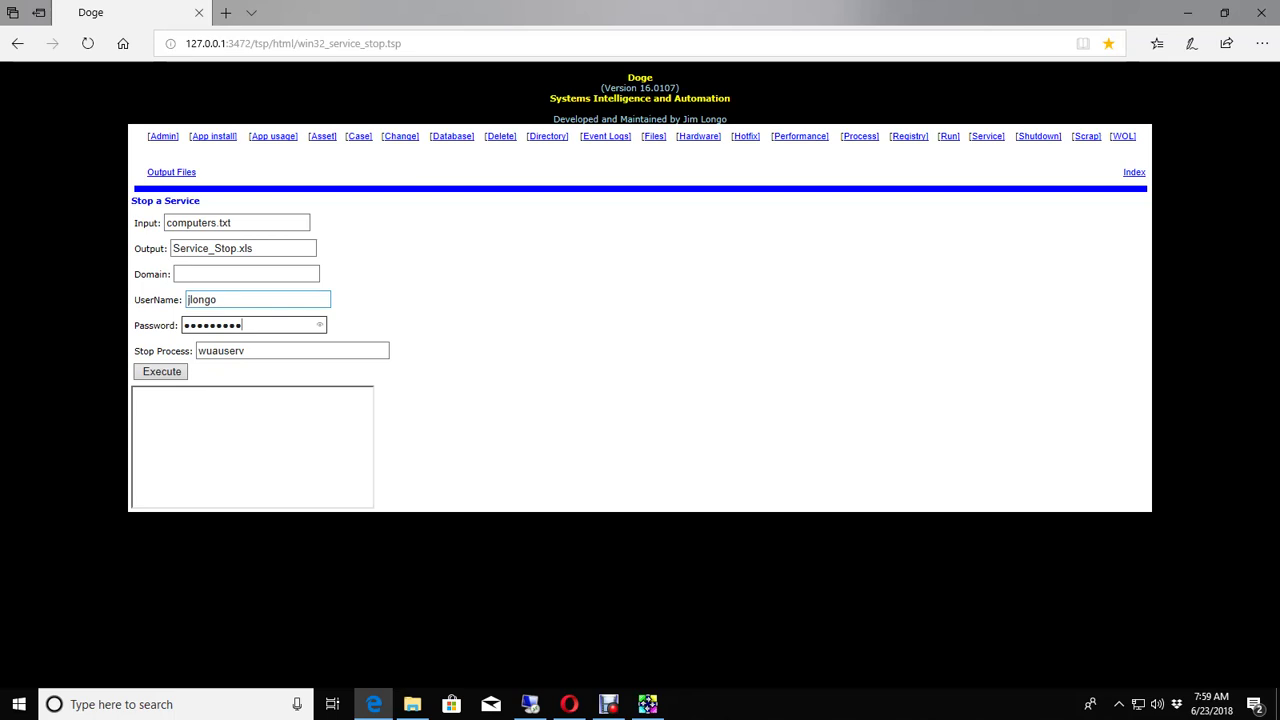
key(Return)
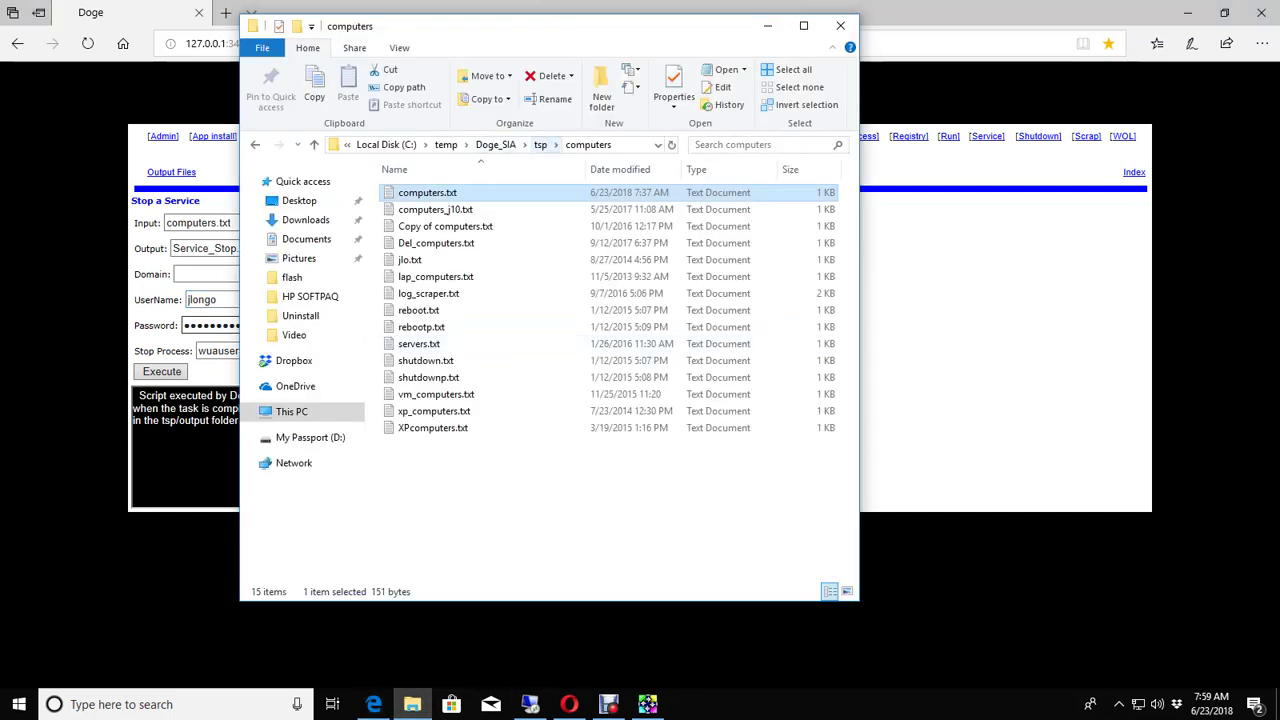
Step: Load Service_Stop.xls from the tsp output folder into mTAIL and dismiss the task-completed notice
click(540, 144)
double_click(412, 343)
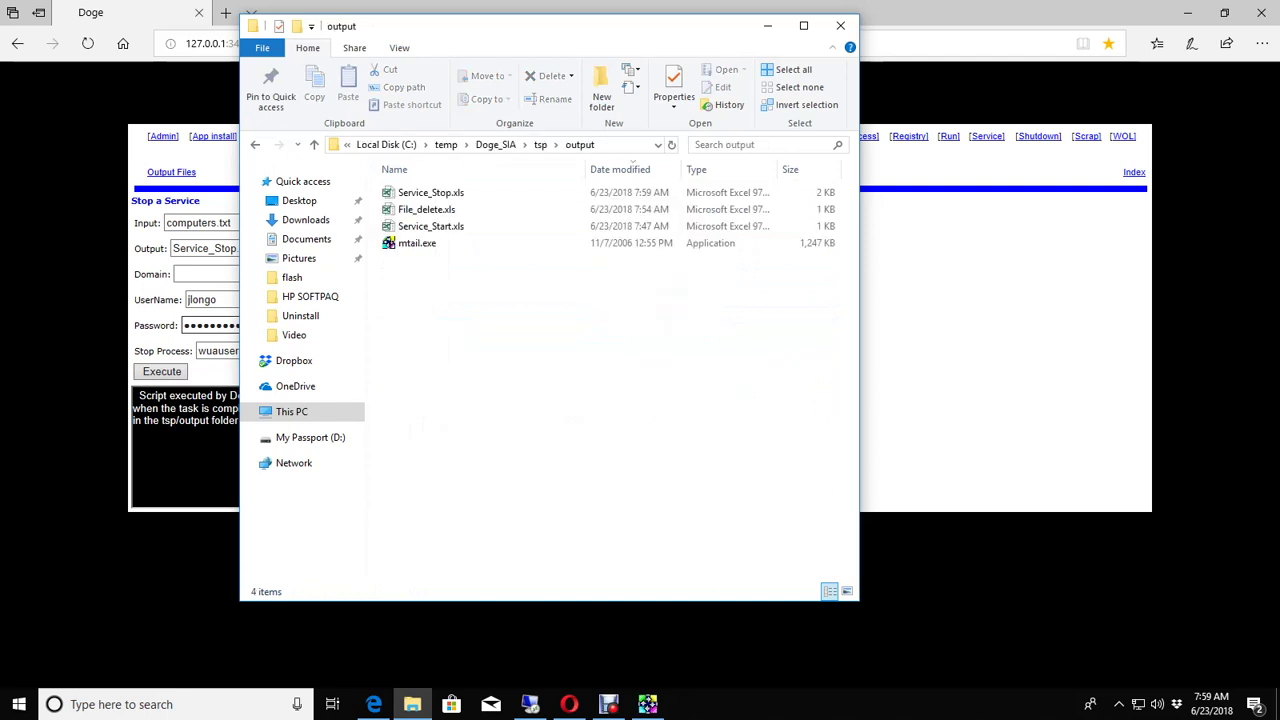
double_click(417, 243)
drag(431, 192, 960, 367)
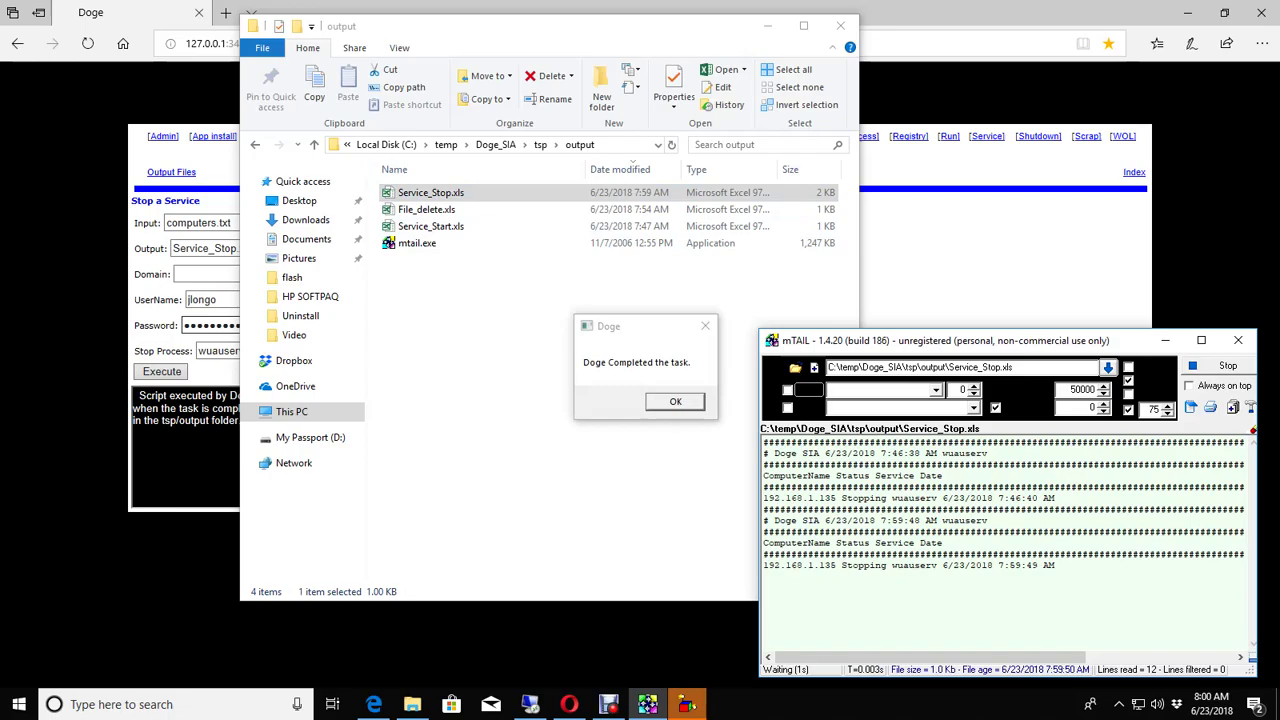
key(Return)
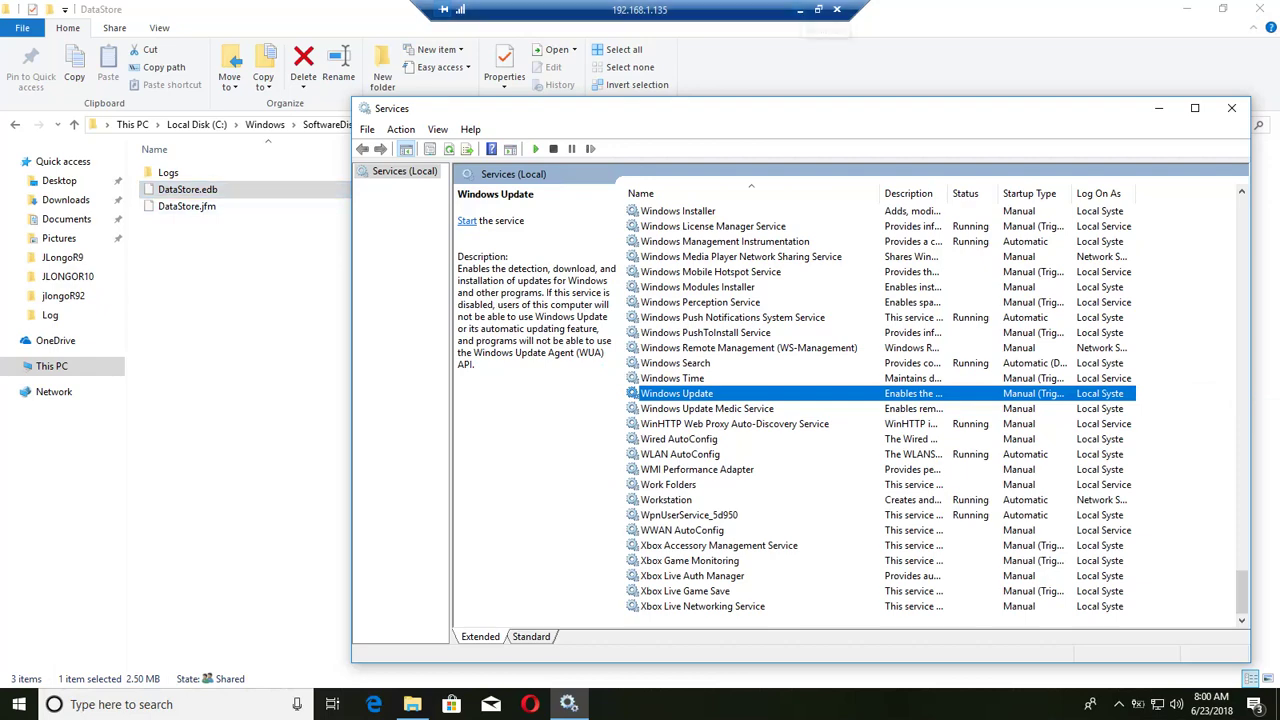
Step: Return to Doge and open the Multi Device 'Delete File by Full Path' form under Delete
click(800, 9)
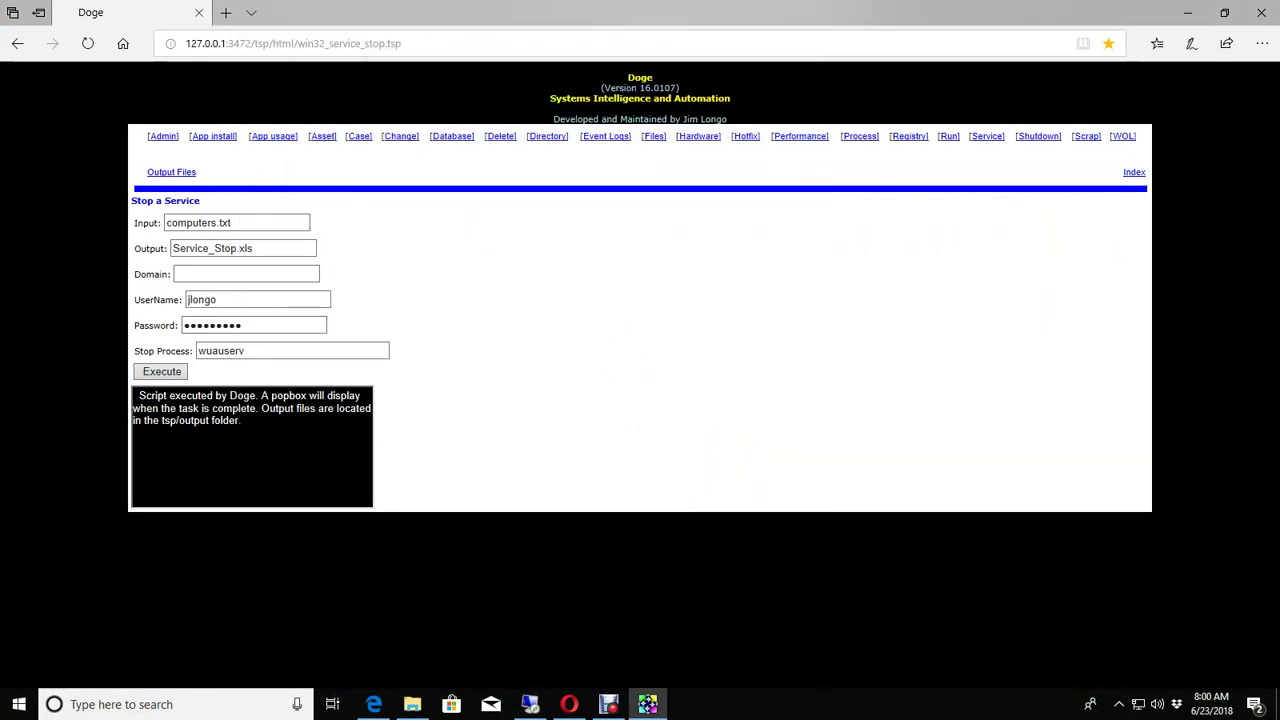
click(200, 160)
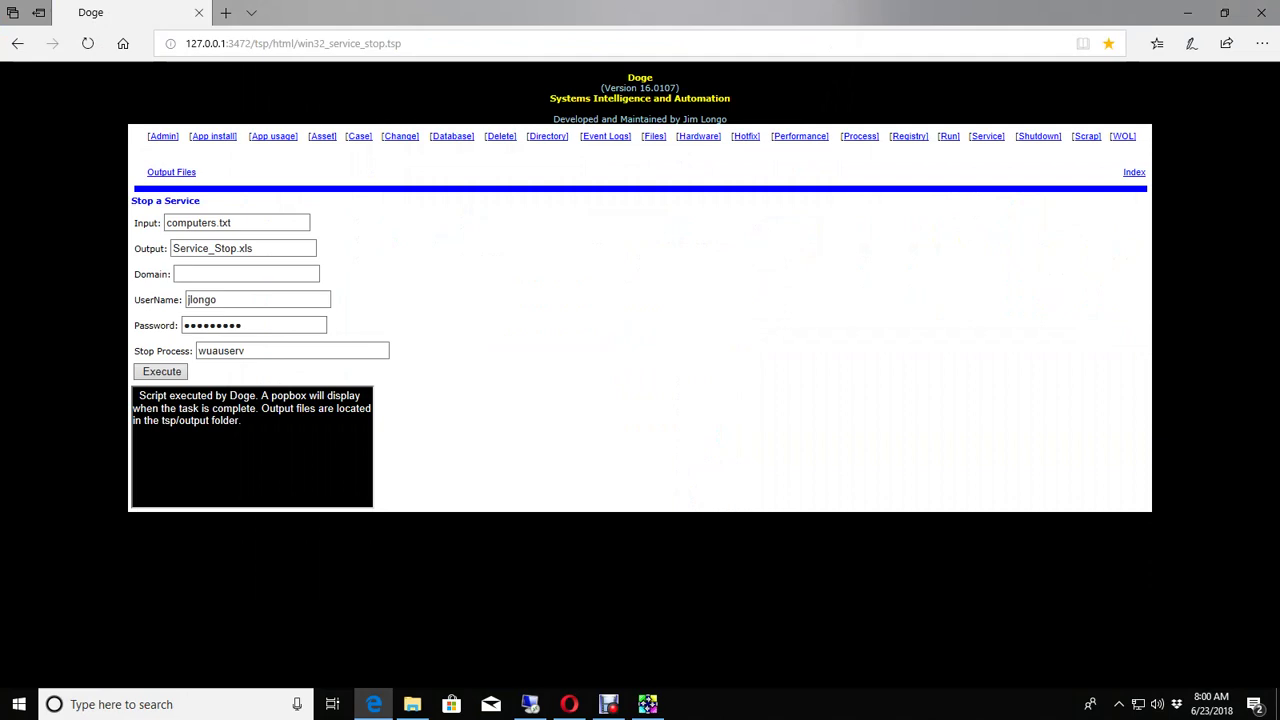
click(500, 136)
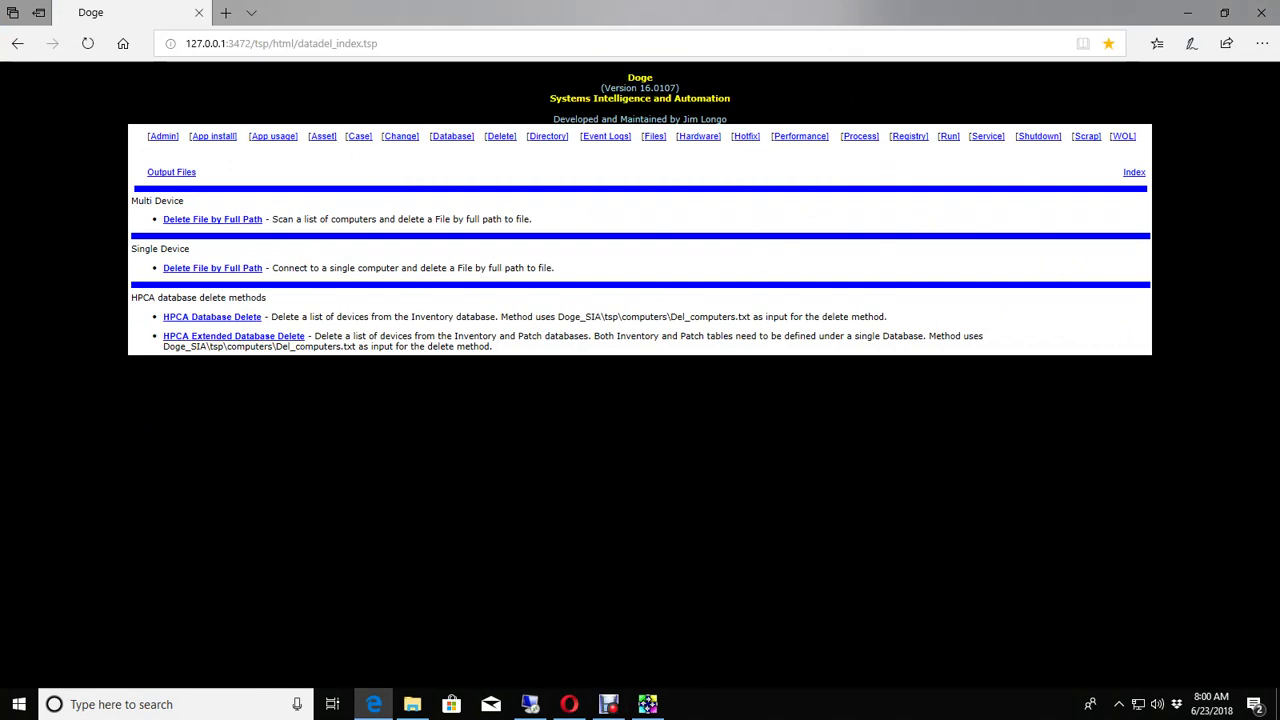
click(190, 219)
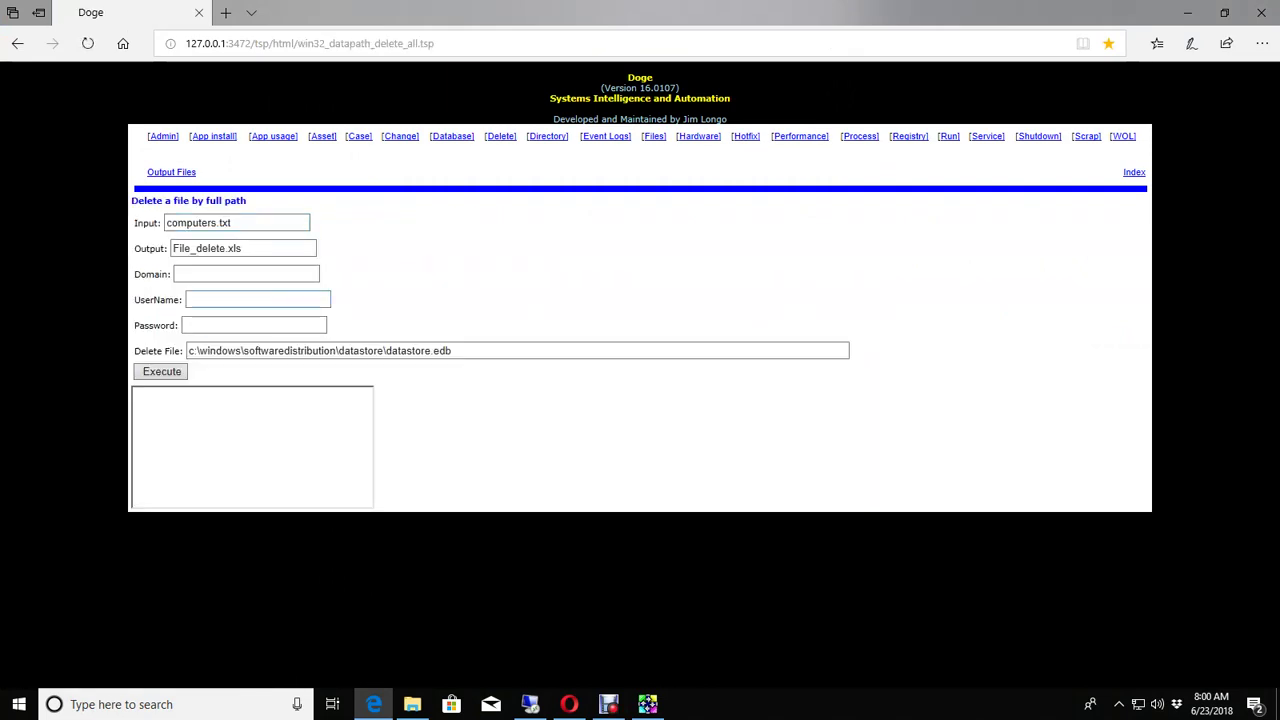
Step: Enter the administrator's username and password and execute the datastore.edb deletion
click(258, 299)
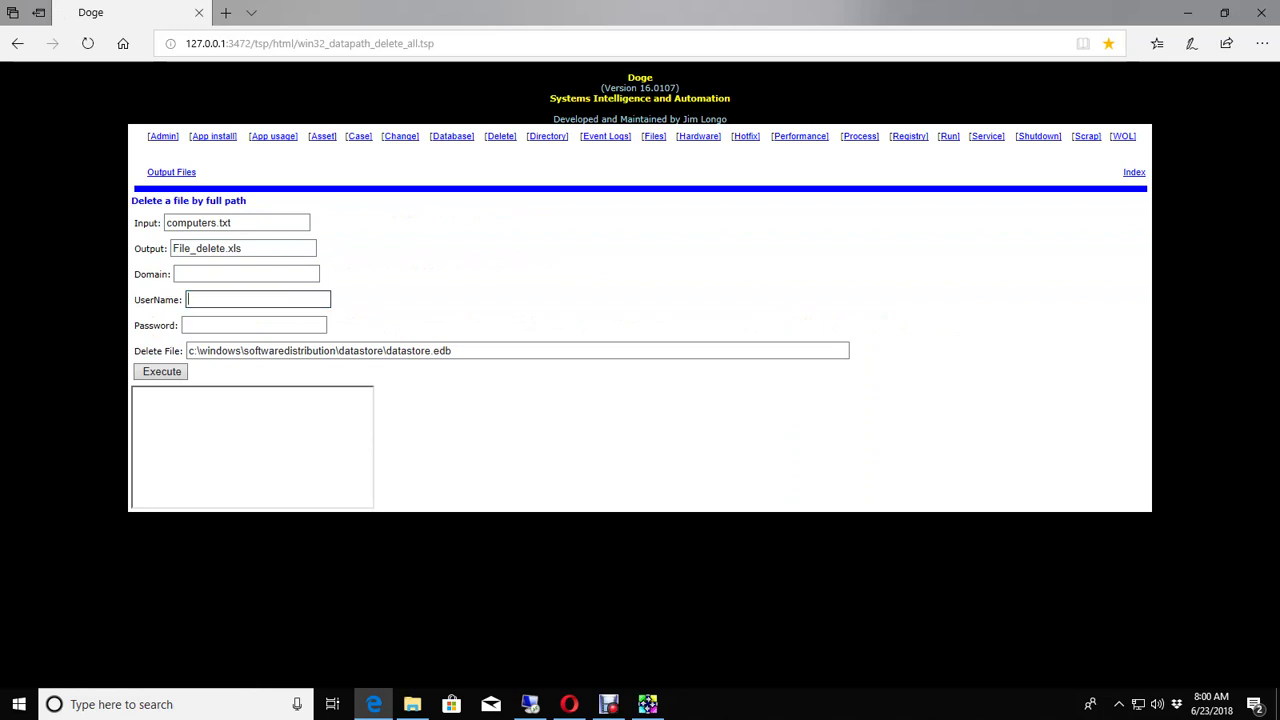
click(254, 325)
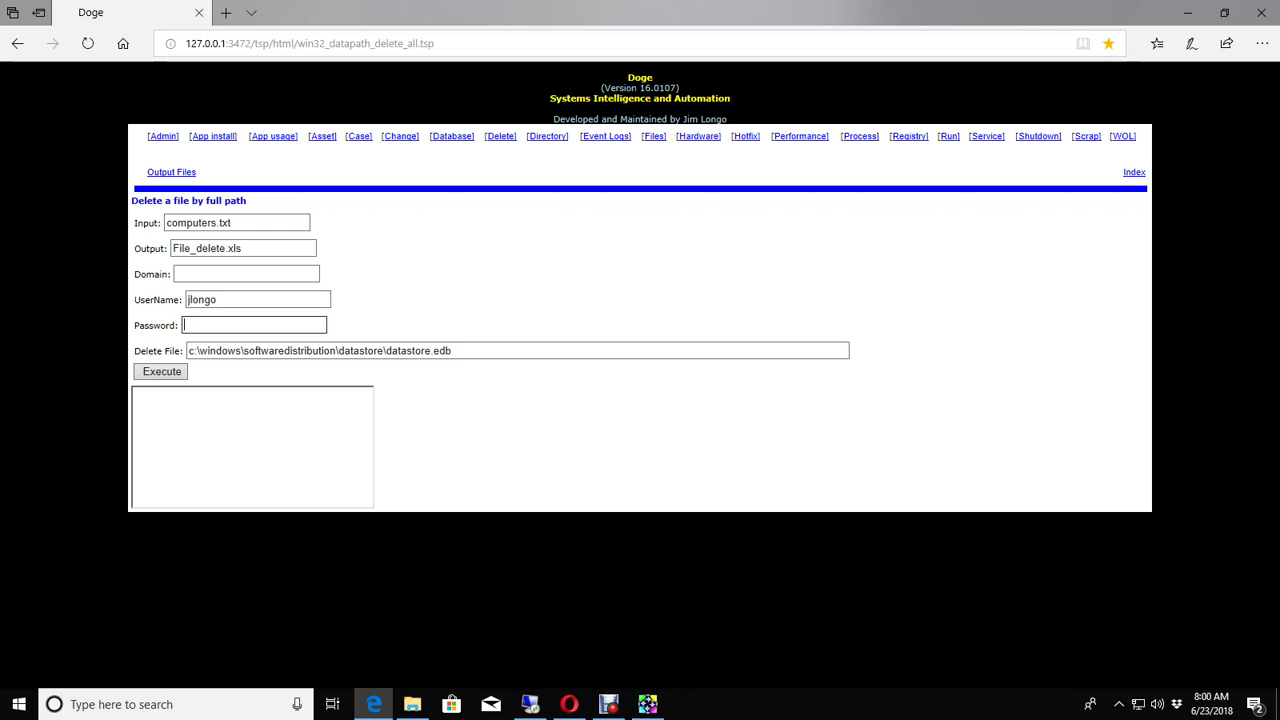
text(**********)
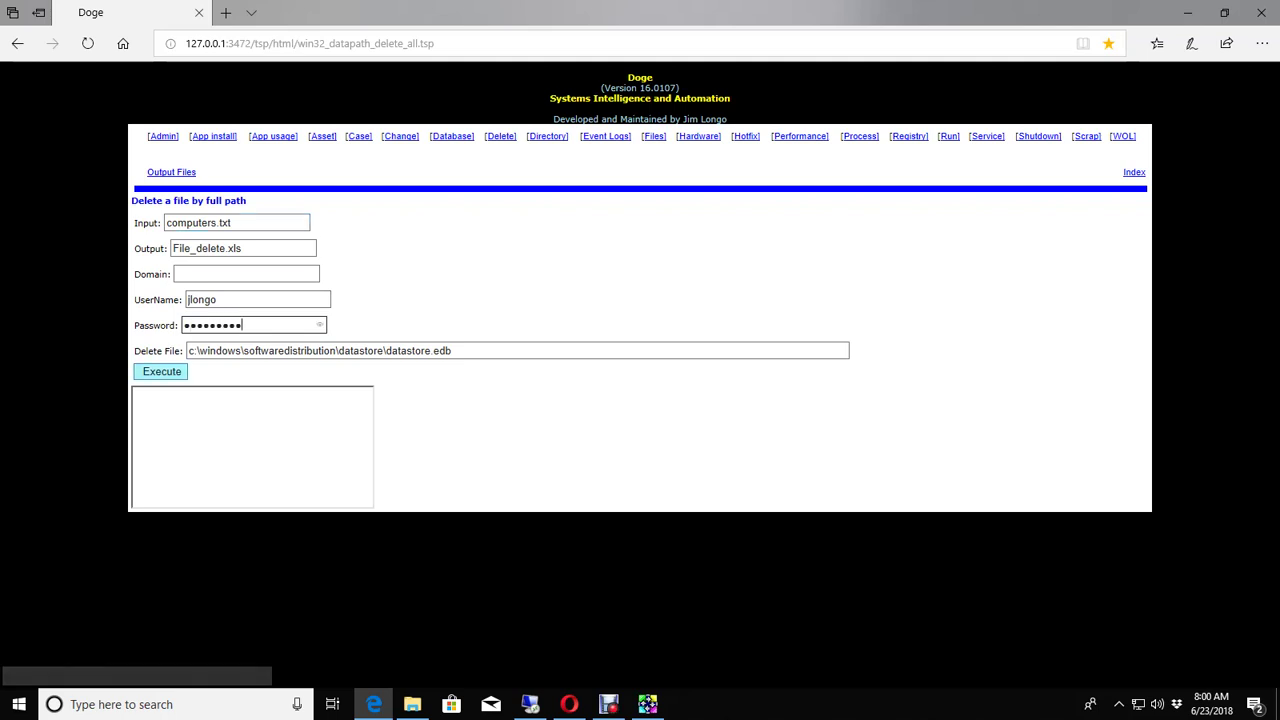
click(162, 371)
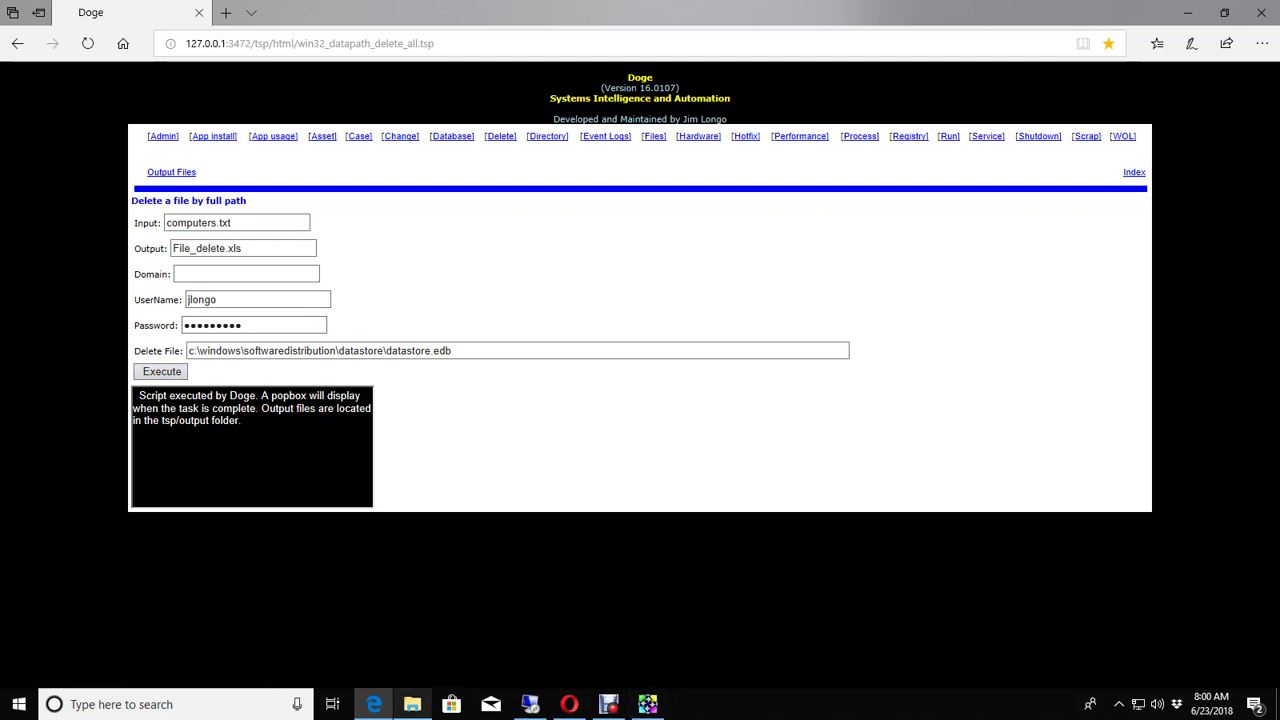
Step: Acknowledge the completion notice and narrow Services to see DataStore.edb is gone remotely
click(412, 704)
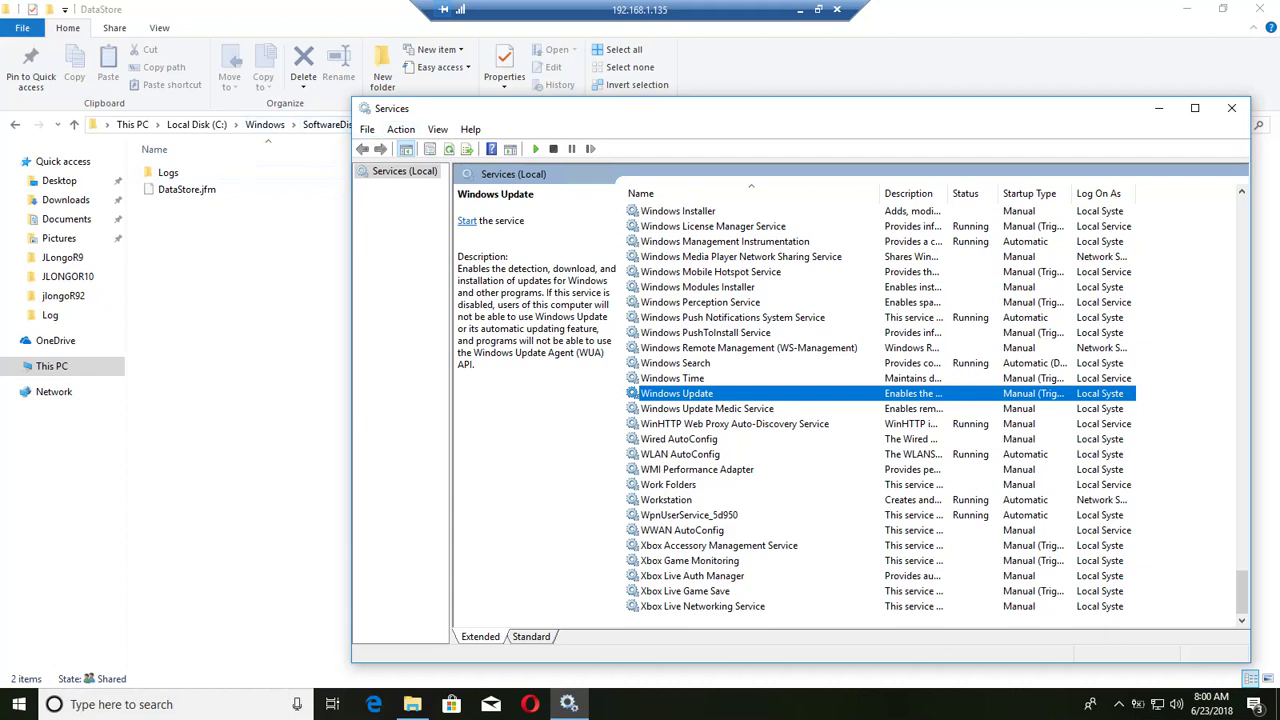
drag(351, 400, 491, 400)
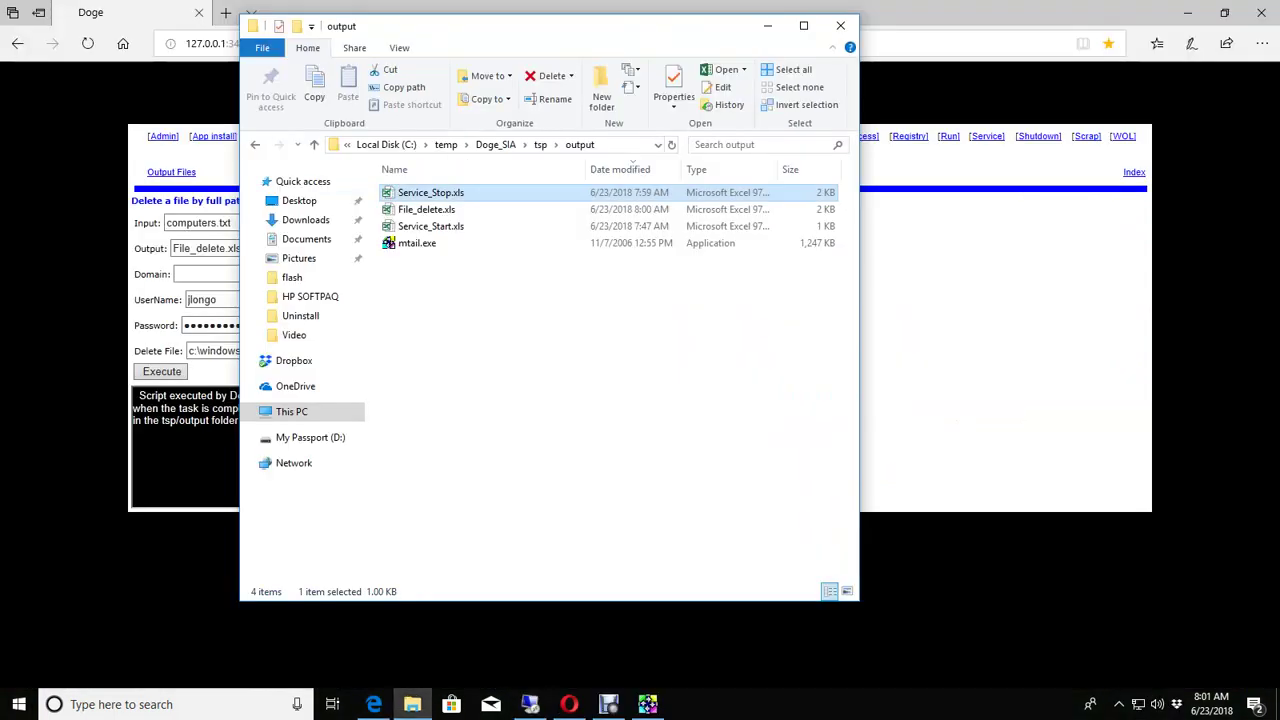
Step: Run Start a Service for wuauserv with the administrator's username and password, then return to the remote session
click(986, 136)
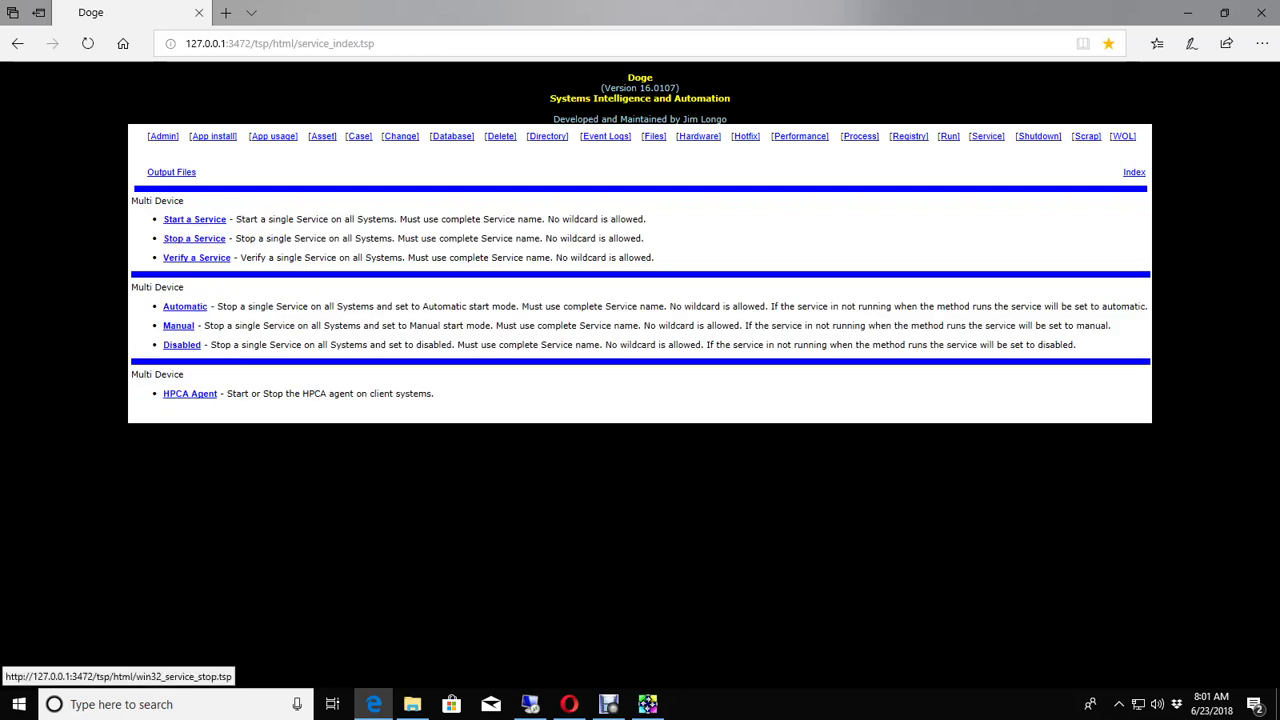
click(194, 219)
click(257, 299)
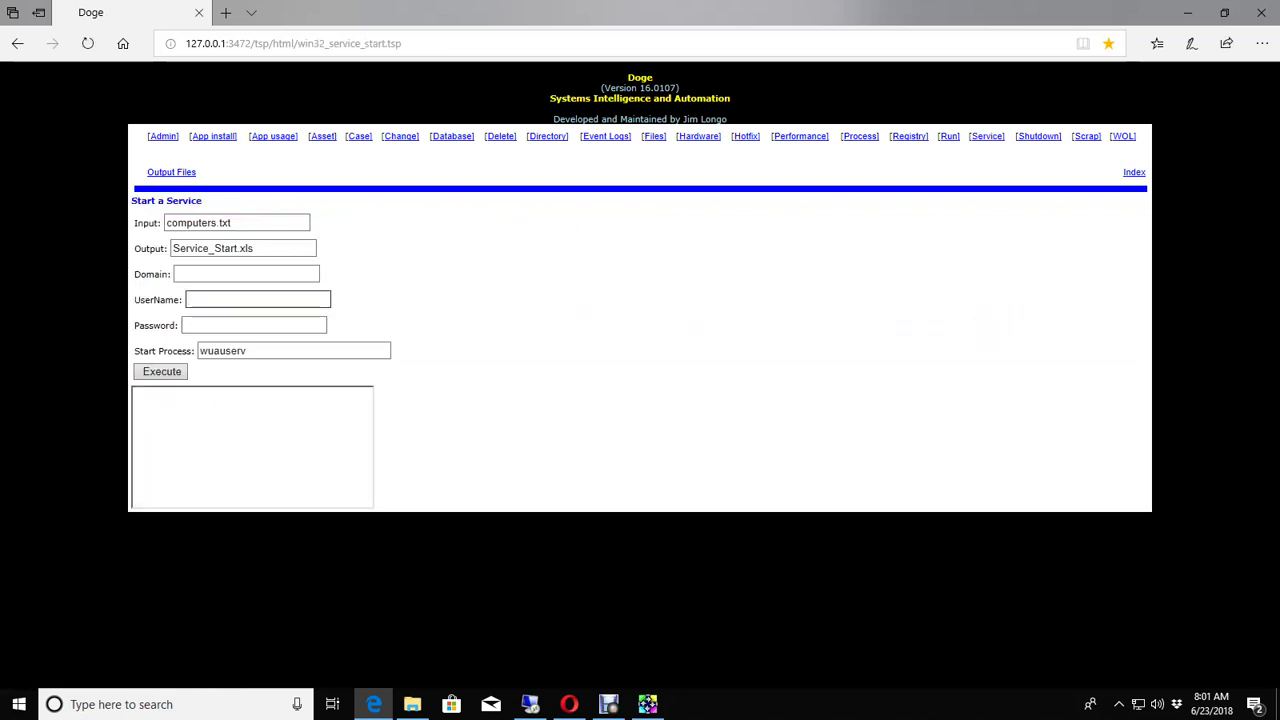
key(Tab)
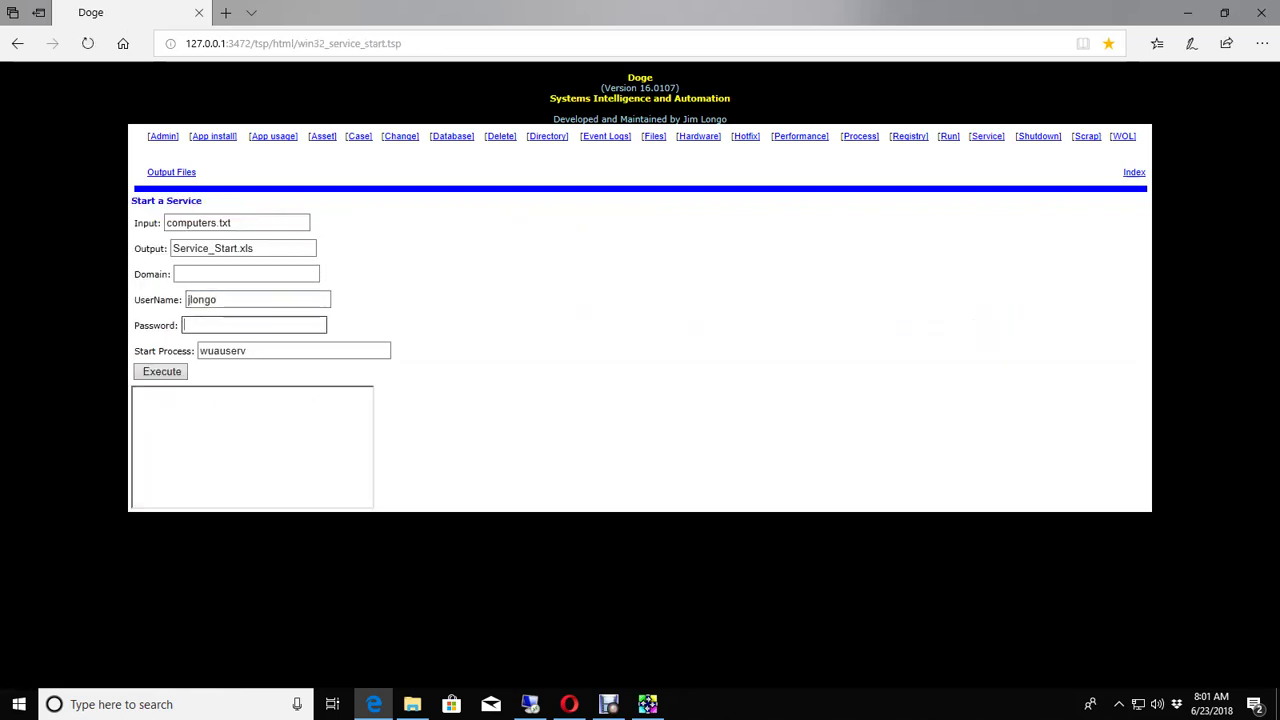
text(••••••)
key(BackSpace)
key(BackSpace)
key(BackSpace)
key(BackSpace)
key(BackSpace)
key(BackSpace)
text(•••••••••)
key(Return)
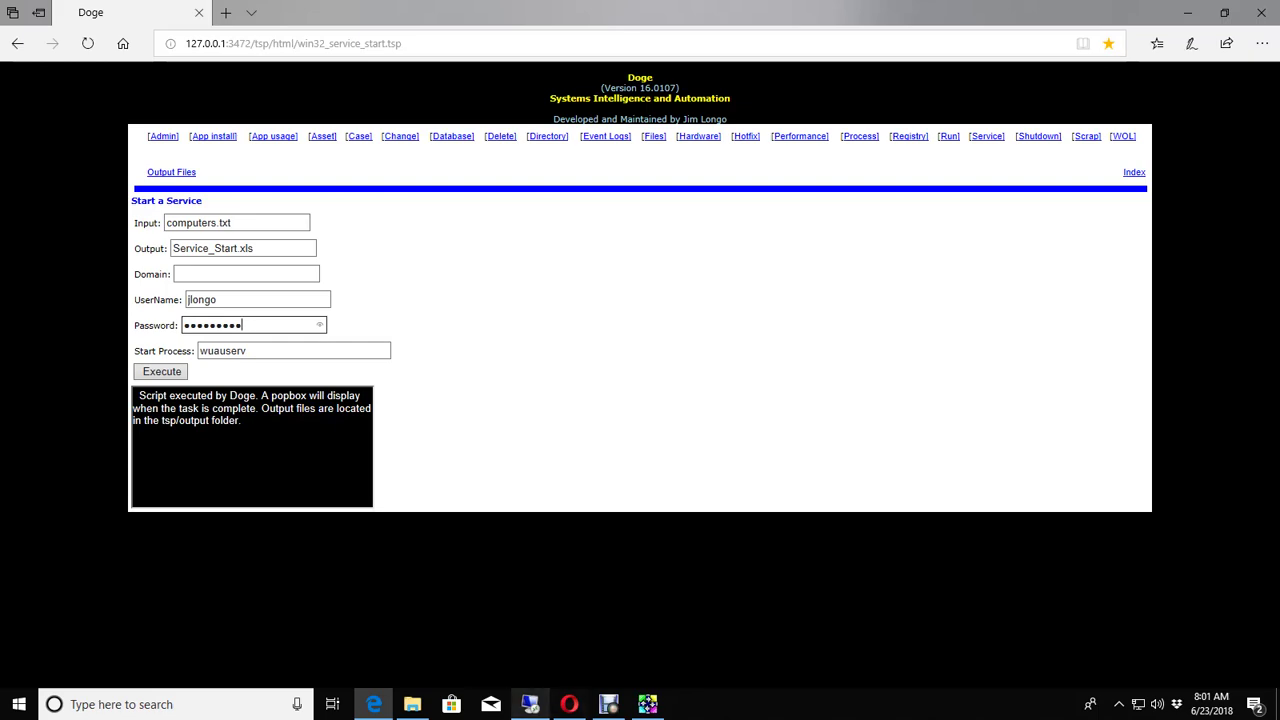
click(530, 704)
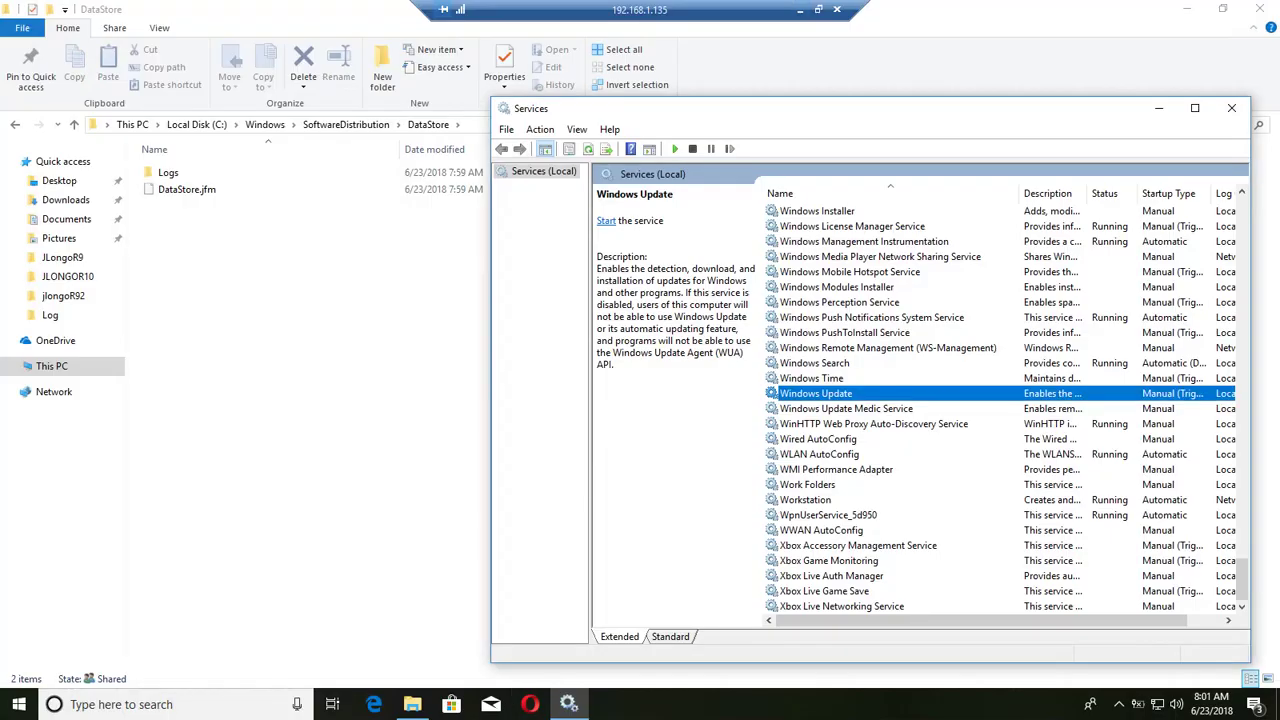
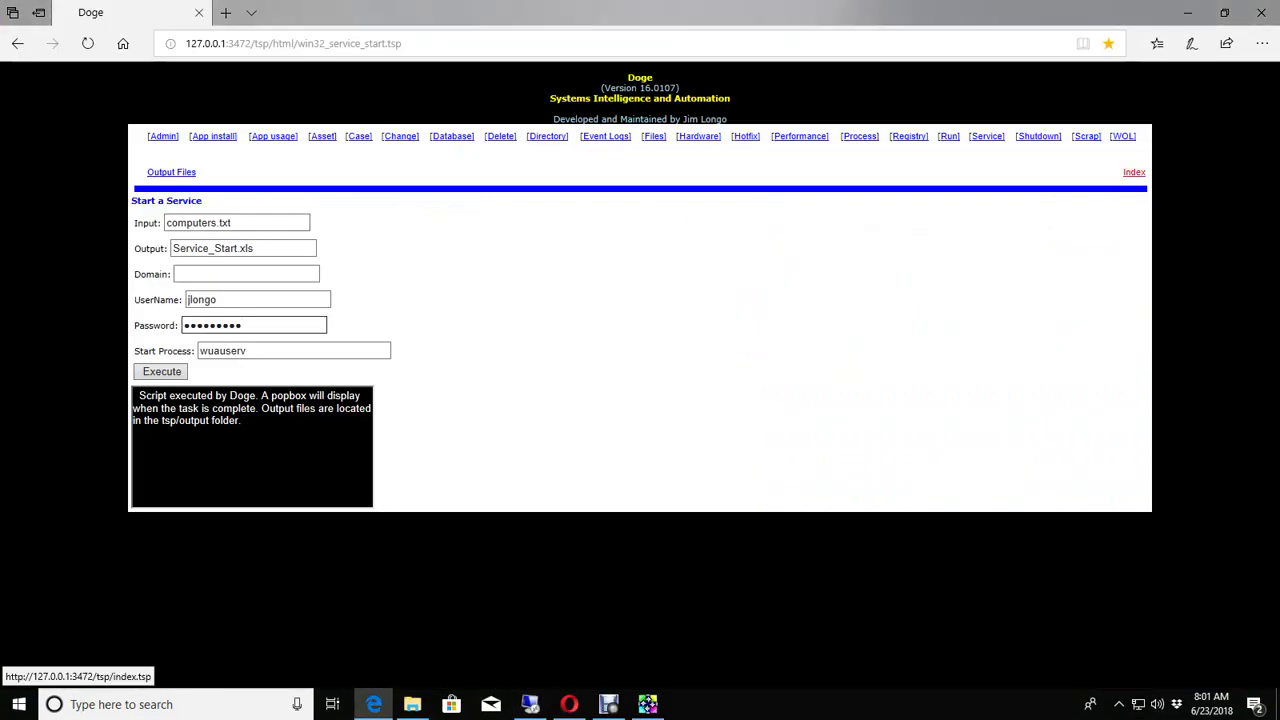
Step: Return to the Doge index page and acknowledge the 'Doge Completed the task.' popup
click(1134, 172)
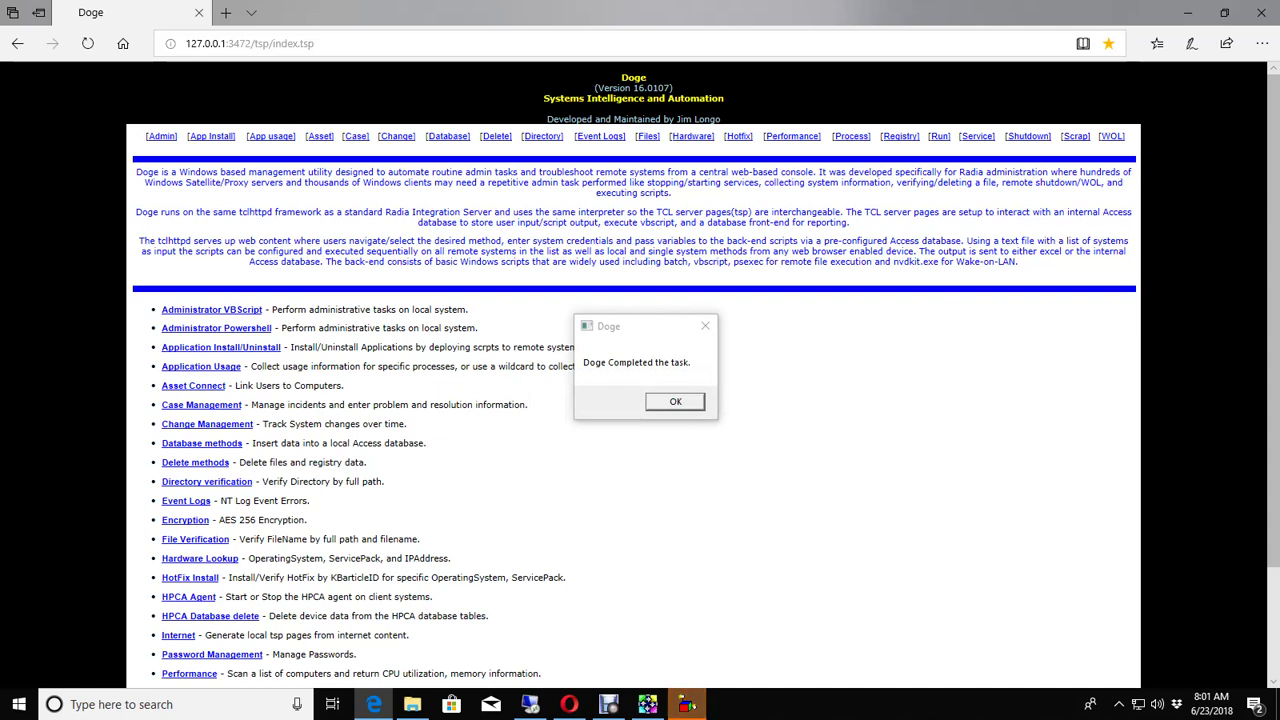
key(Return)
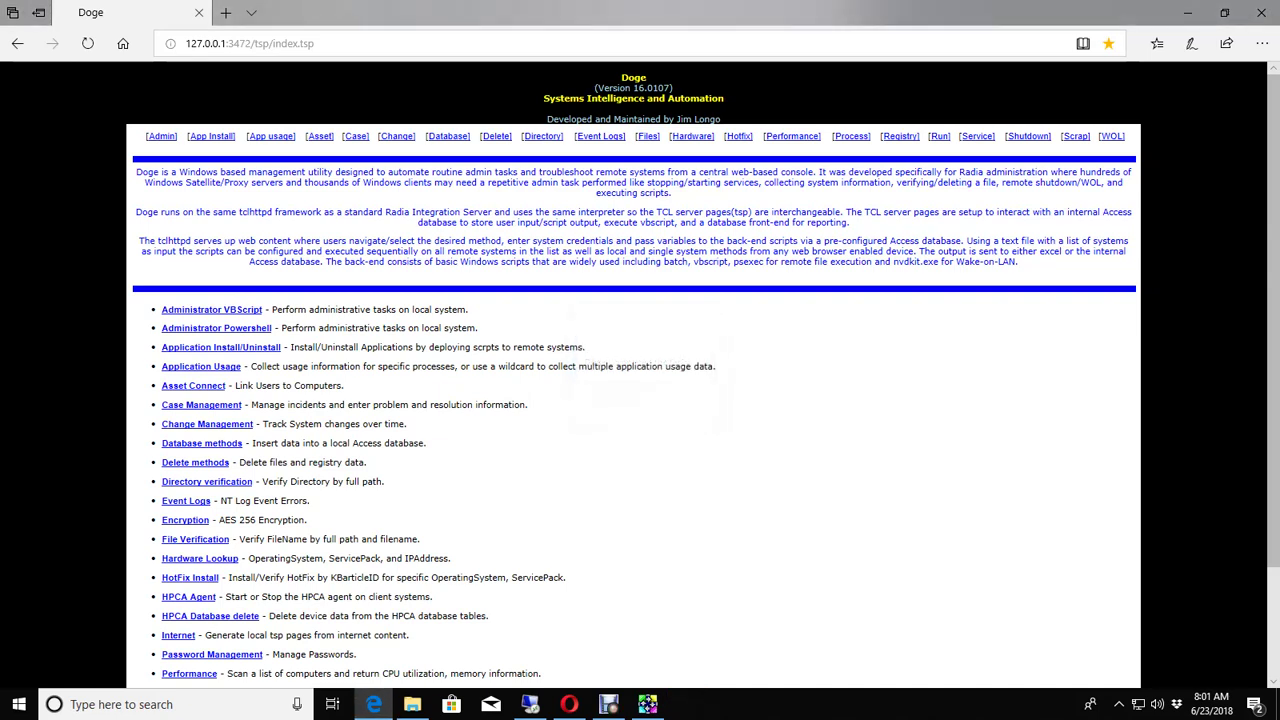